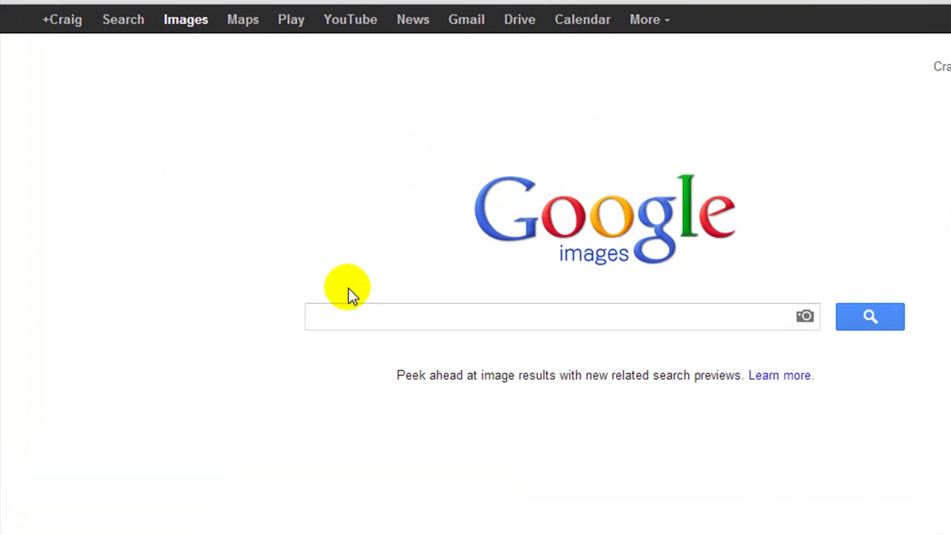
# Search Google Images for 'dinner menu' and open the Sorrento Dinner Menu's original full image.
pyautogui.click(347, 315)
pyautogui.write('dinner men')
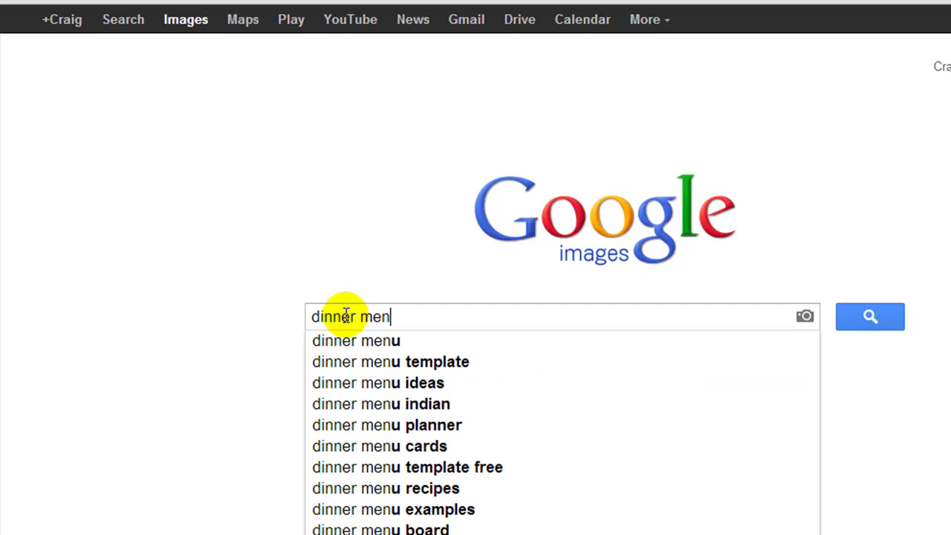
pyautogui.write('u')
pyautogui.press('Return')
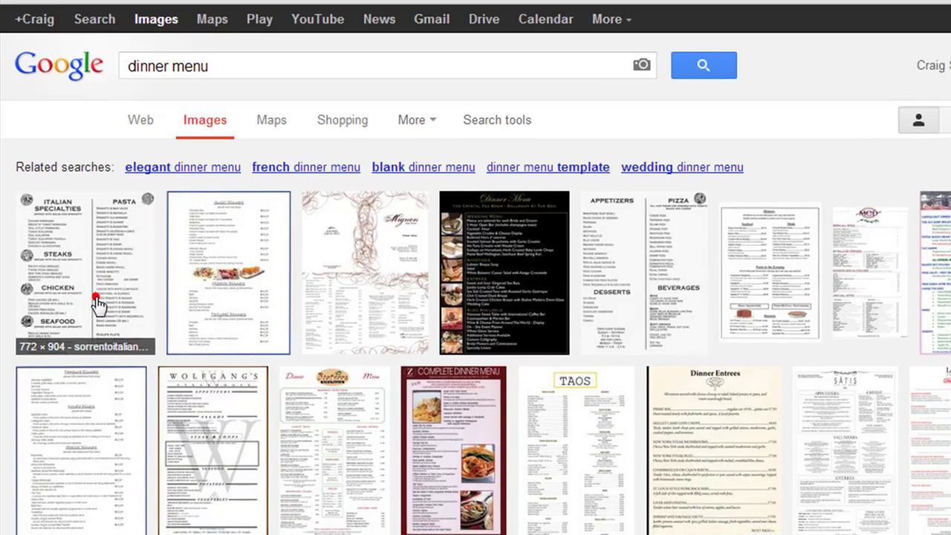
pyautogui.click(97, 305)
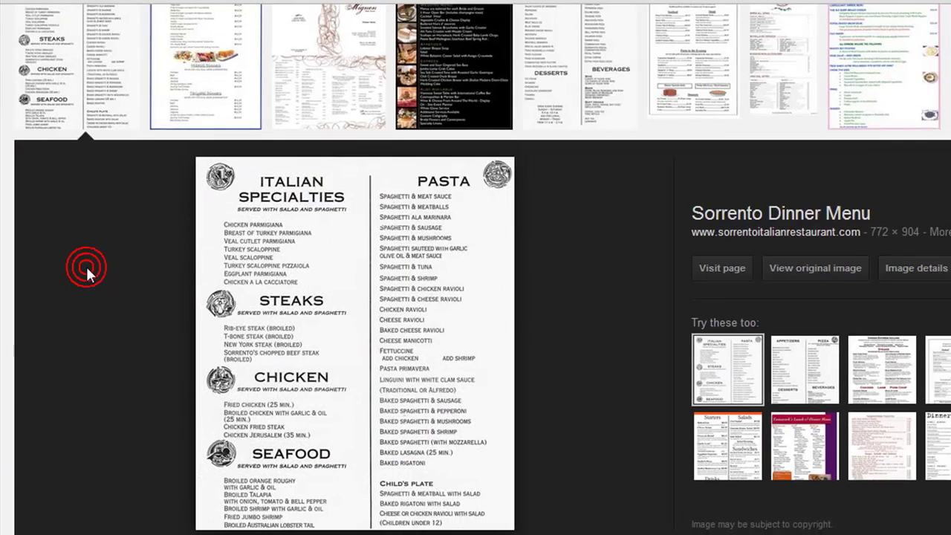
pyautogui.click(776, 274)
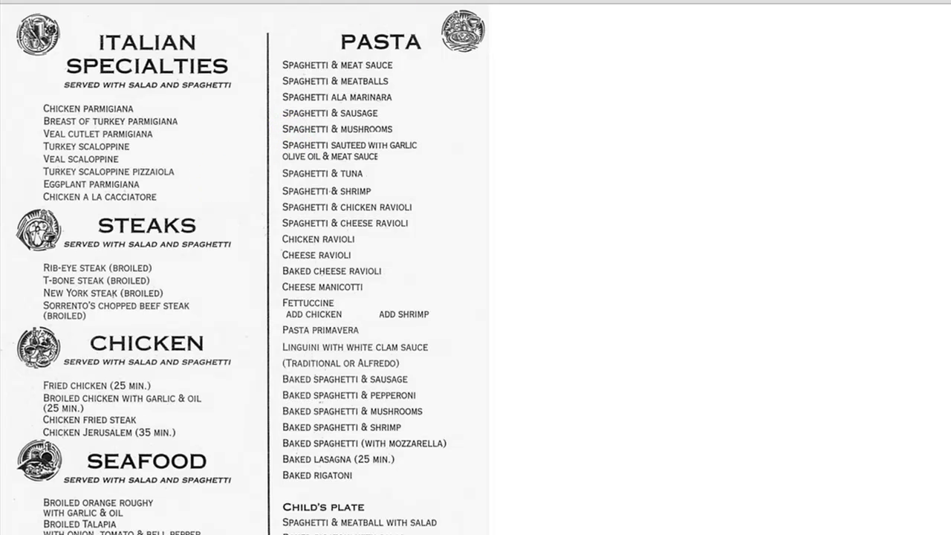
# Enlarge the Sorrento menu image to full size and adjust the zoom so its text reads clearly.
pyautogui.click(197, 158)
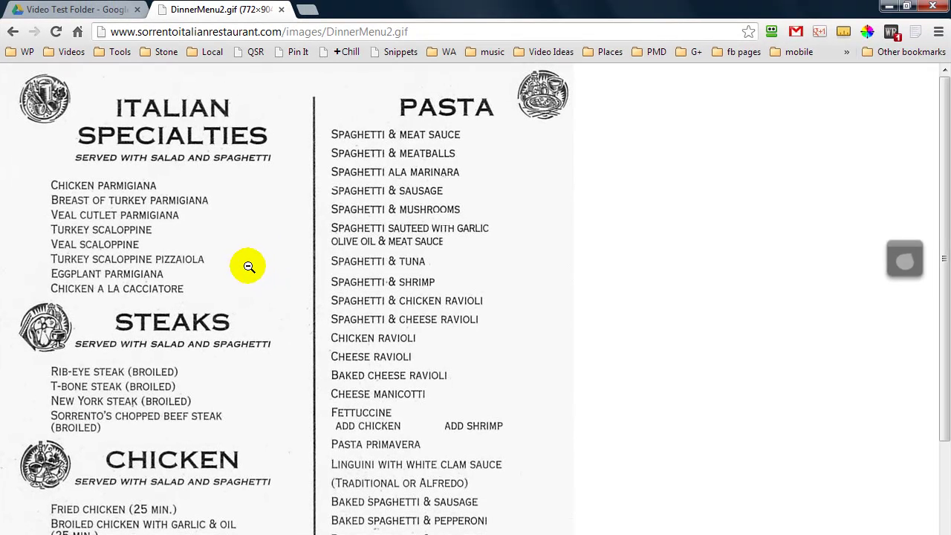
pyautogui.scroll(5, 249, 266)
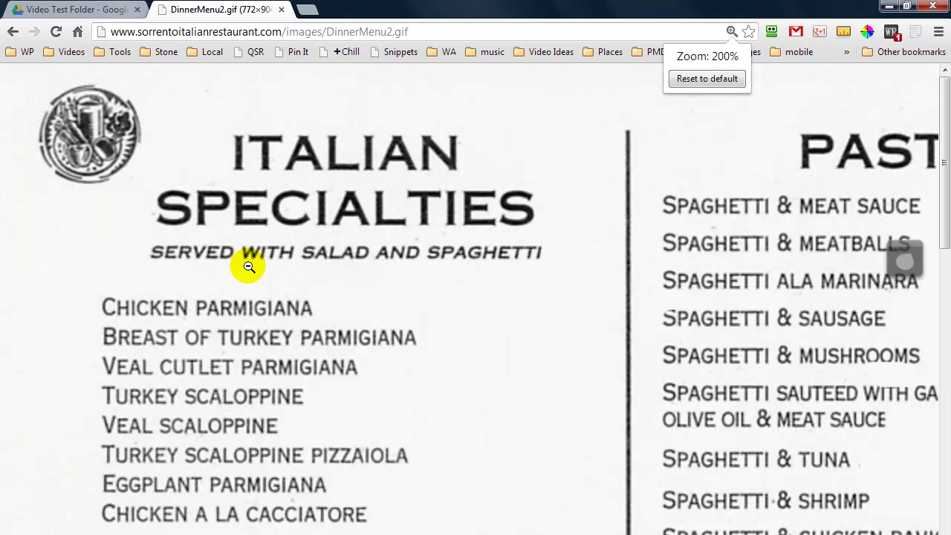
pyautogui.scroll(-3, 248, 266)
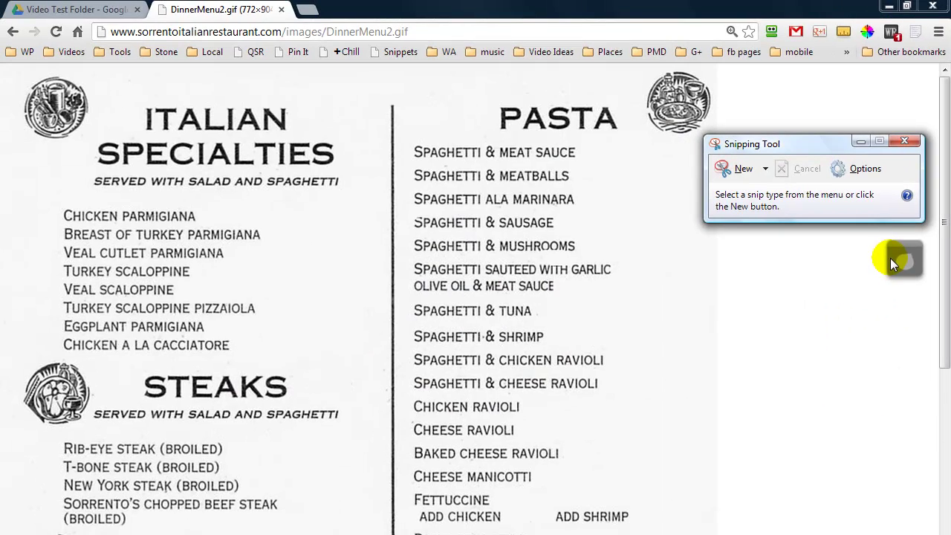
# Snip the menu's left Italian Specialties column with Snipping Tool.
pyautogui.click(738, 176)
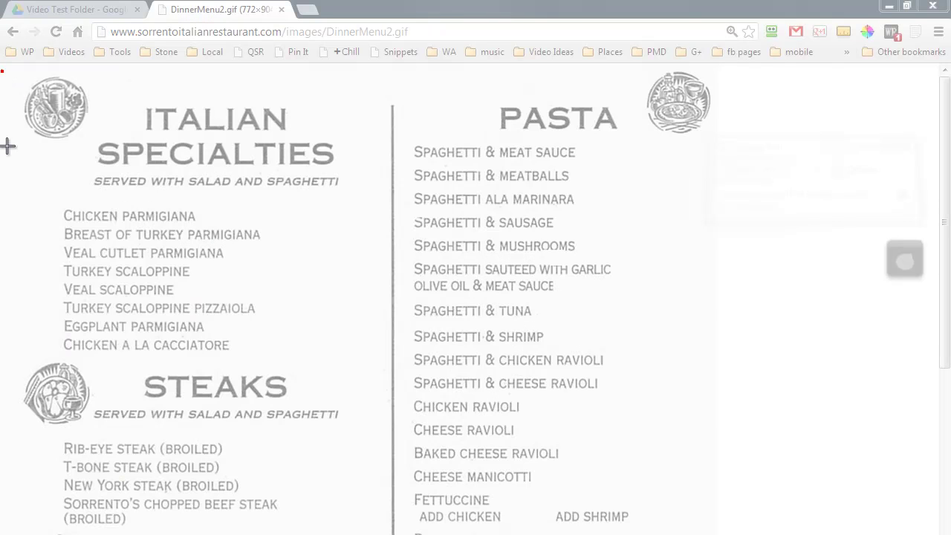
pyautogui.moveTo(8, 146); pyautogui.dragTo(363, 534)
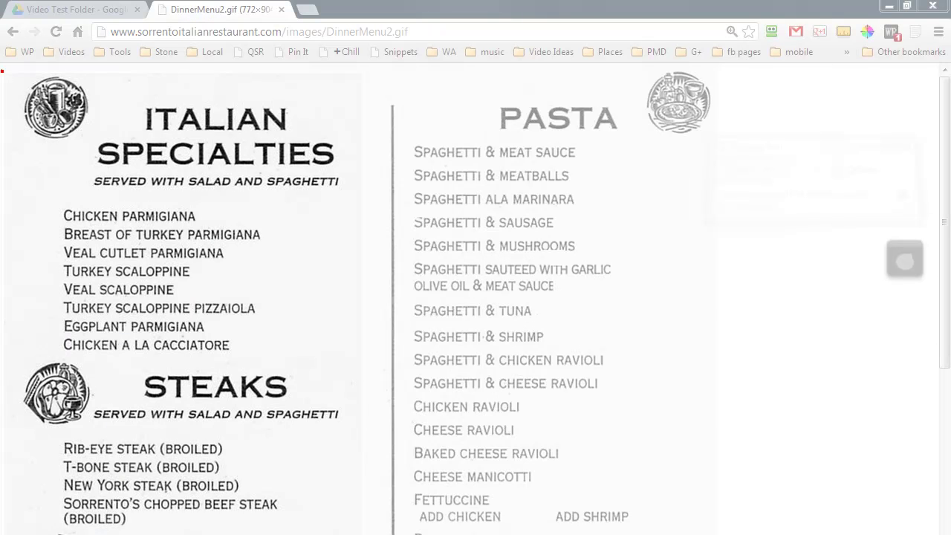
pyautogui.moveTo(2, 70); pyautogui.dragTo(3, 71)
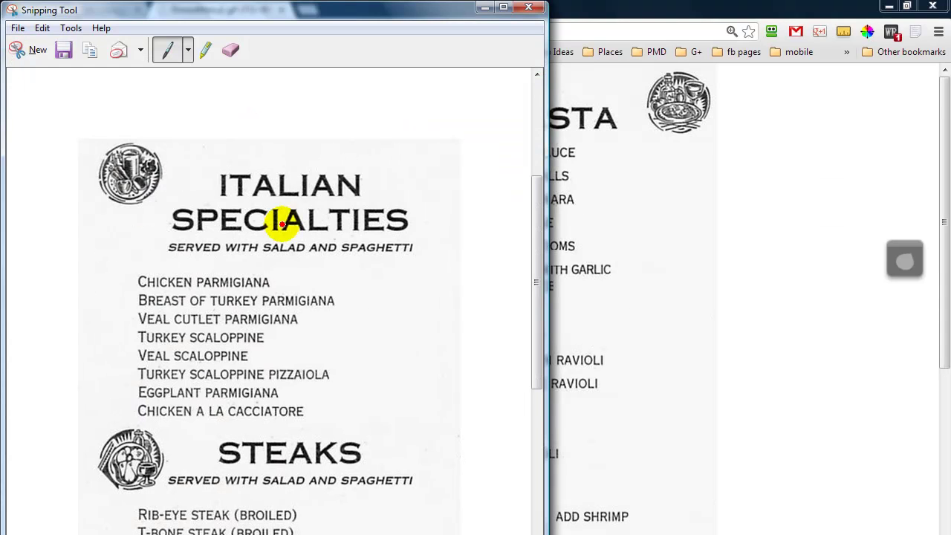
# Save the snip as an image file and return to Drive's Video Test Folder.
pyautogui.click(15, 27)
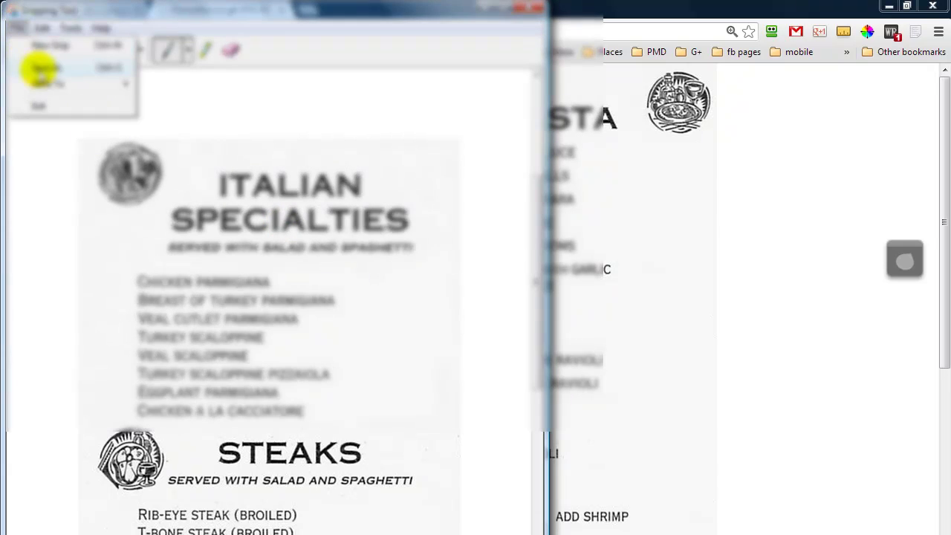
pyautogui.click(41, 69)
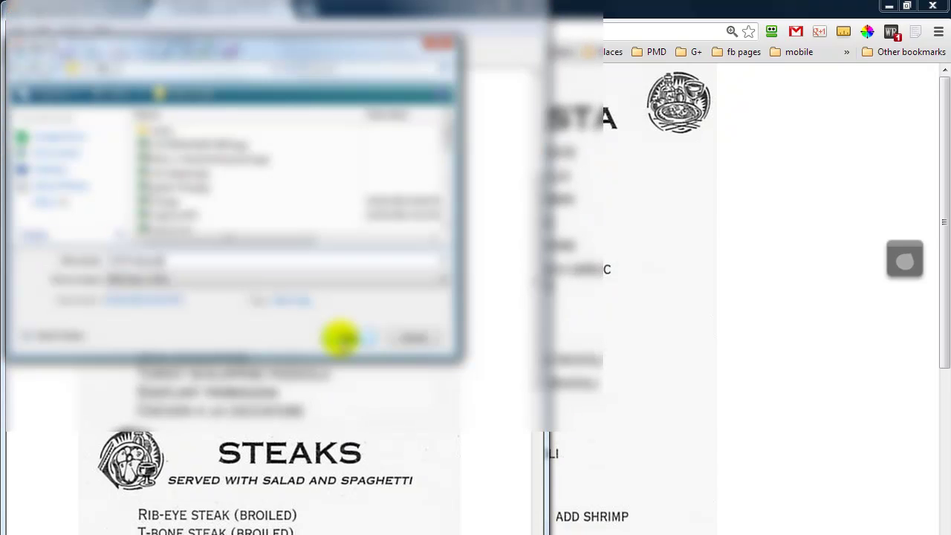
pyautogui.click(340, 339)
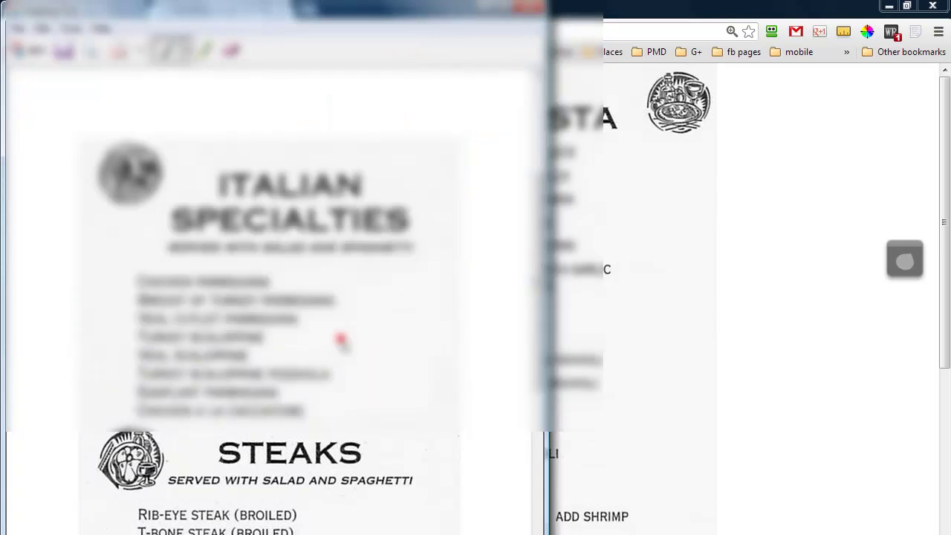
pyautogui.click(46, 9)
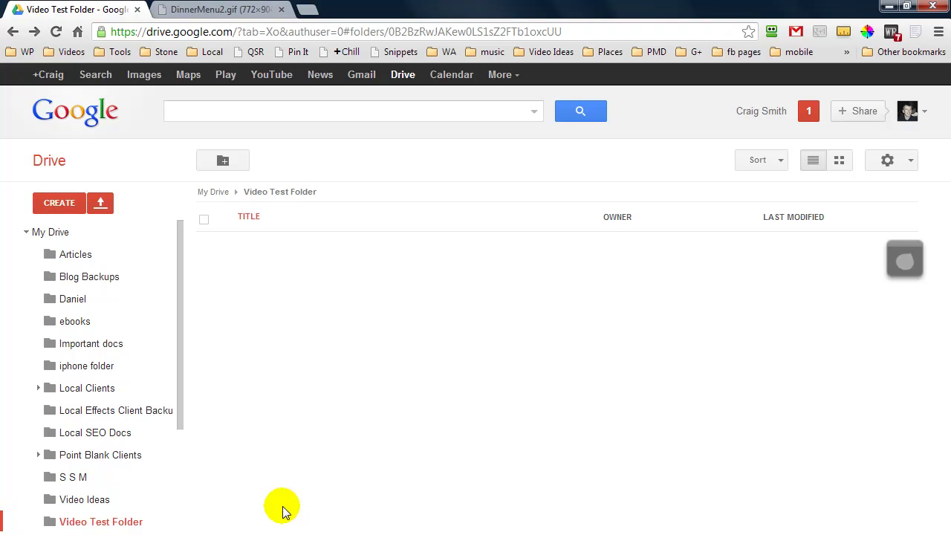
# Upload testimage.jpg to Video Test Folder with text conversion on, then open the testimage Doc.
pyautogui.click(207, 506)
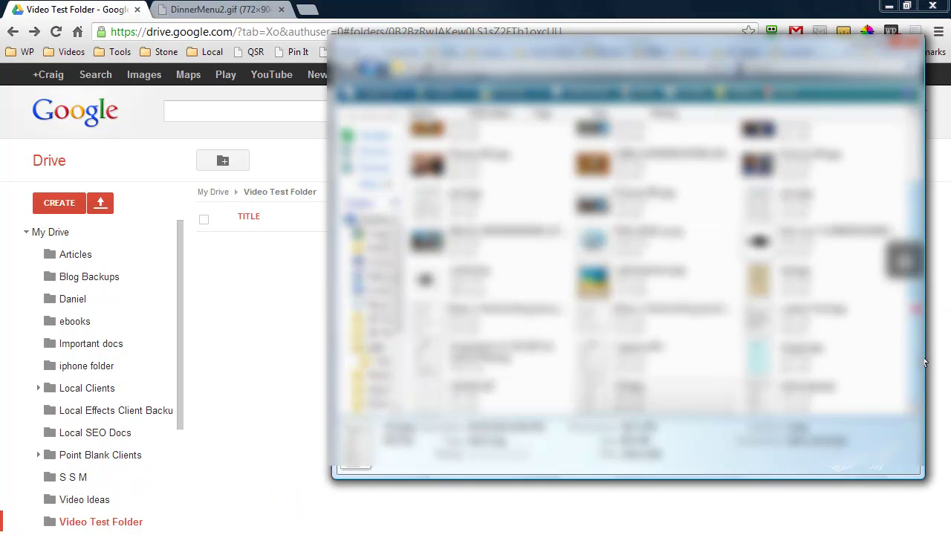
pyautogui.moveTo(785, 392); pyautogui.dragTo(272, 343)
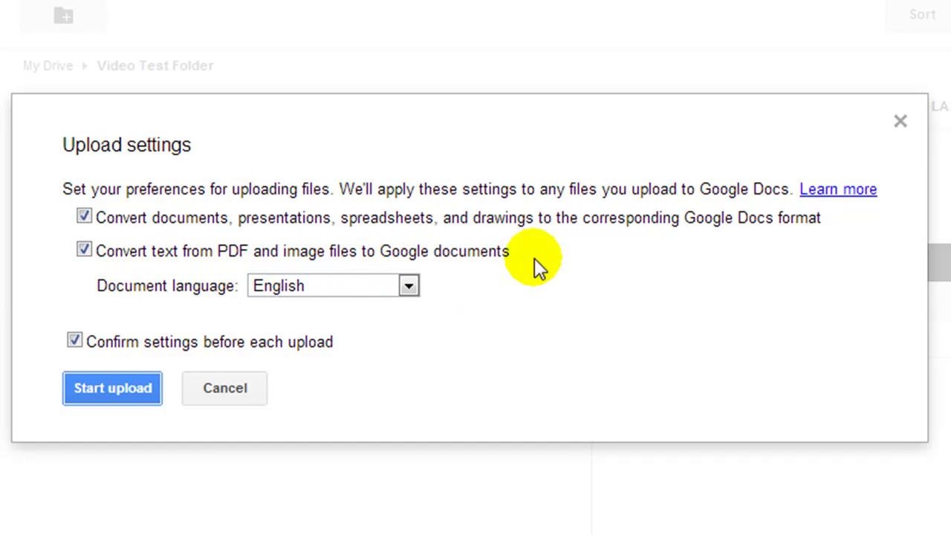
pyautogui.click(95, 388)
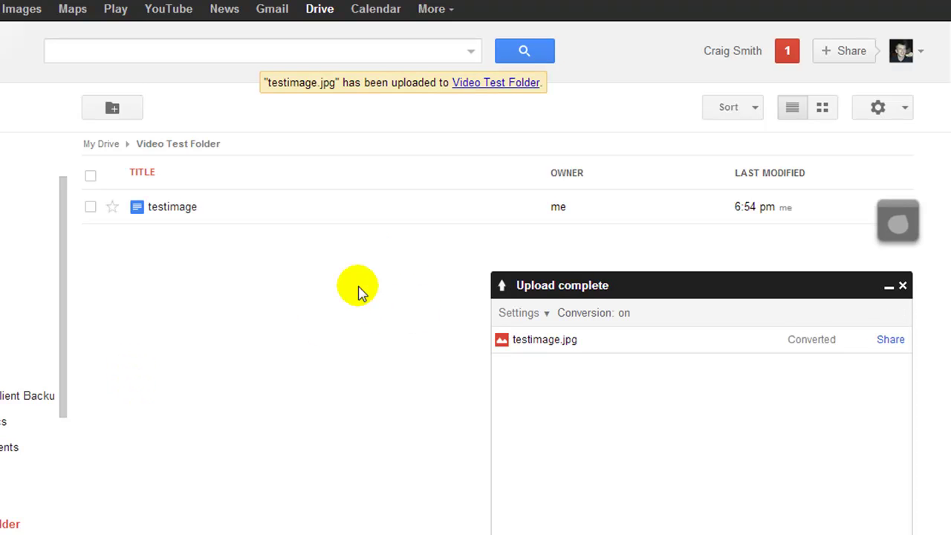
pyautogui.click(165, 208)
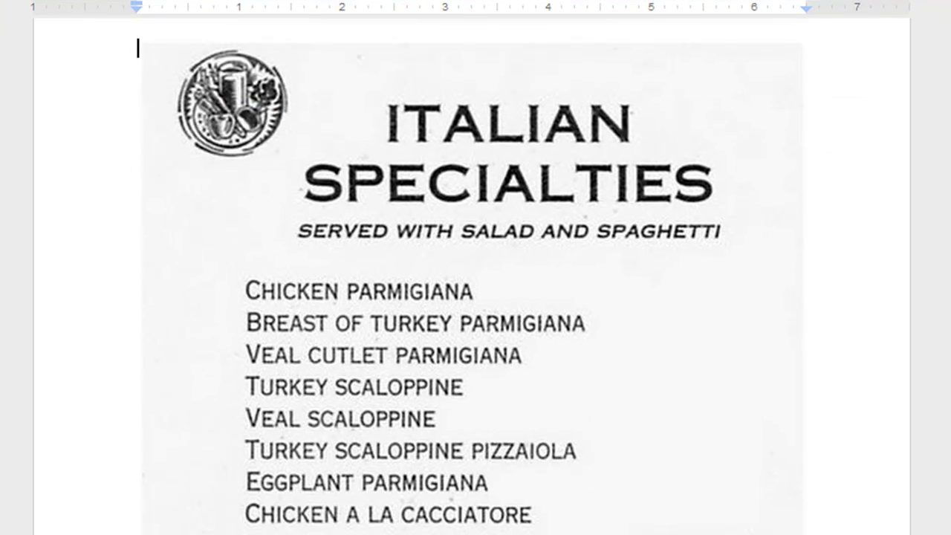
pyautogui.scroll(-3, 476, 297)
pyautogui.scroll(-7, 476, 297)
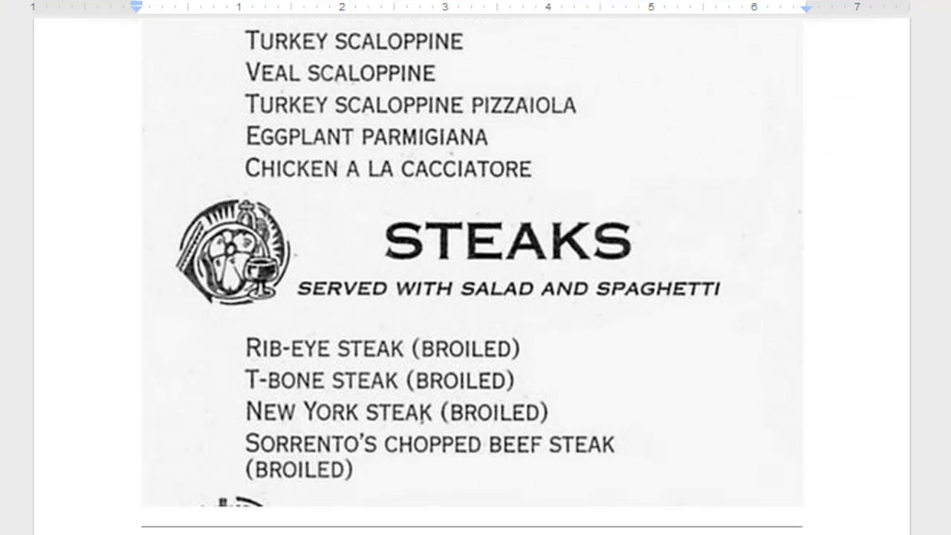
pyautogui.scroll(-1, 472, 276)
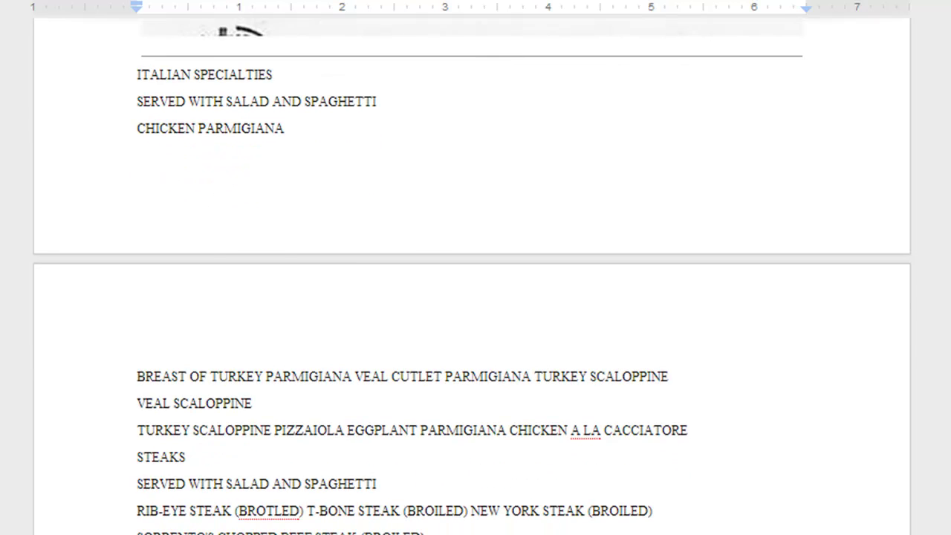
pyautogui.scroll(-1, 170, 298)
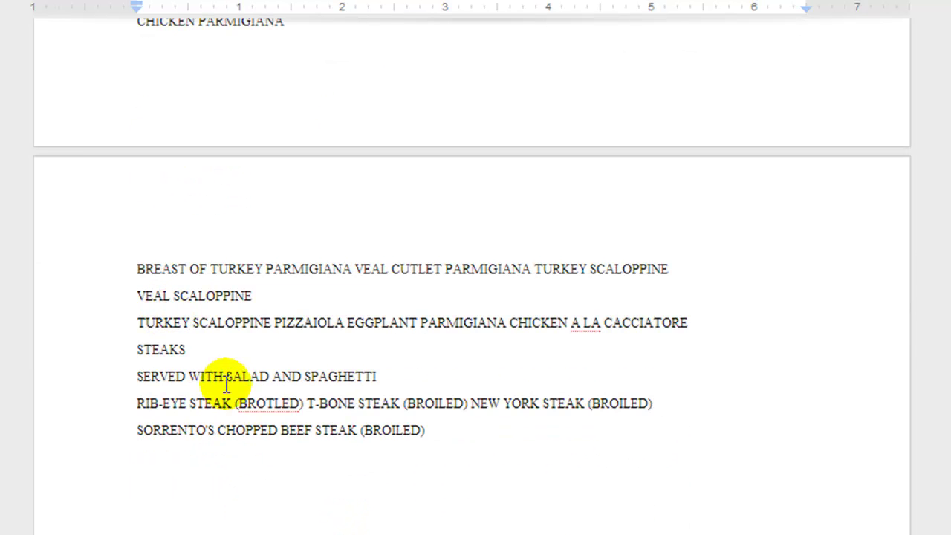
pyautogui.scroll(4, 480, 449)
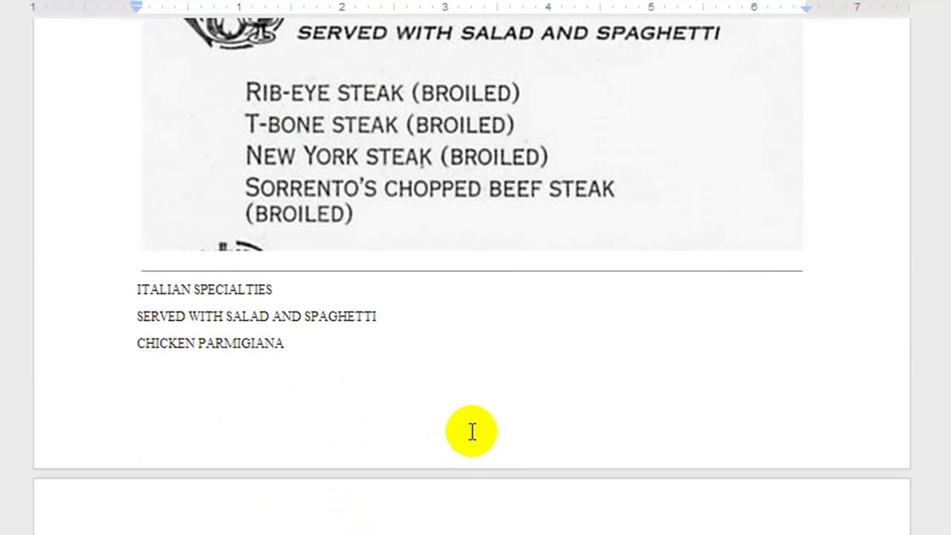
pyautogui.scroll(-1, 473, 434)
pyautogui.scroll(1, 462, 357)
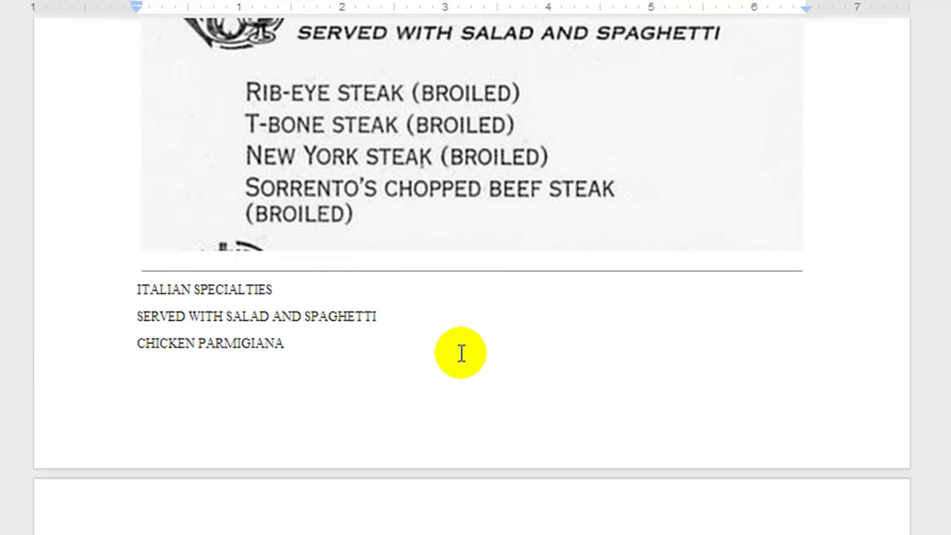
pyautogui.scroll(3, 457, 357)
pyautogui.scroll(3, 456, 356)
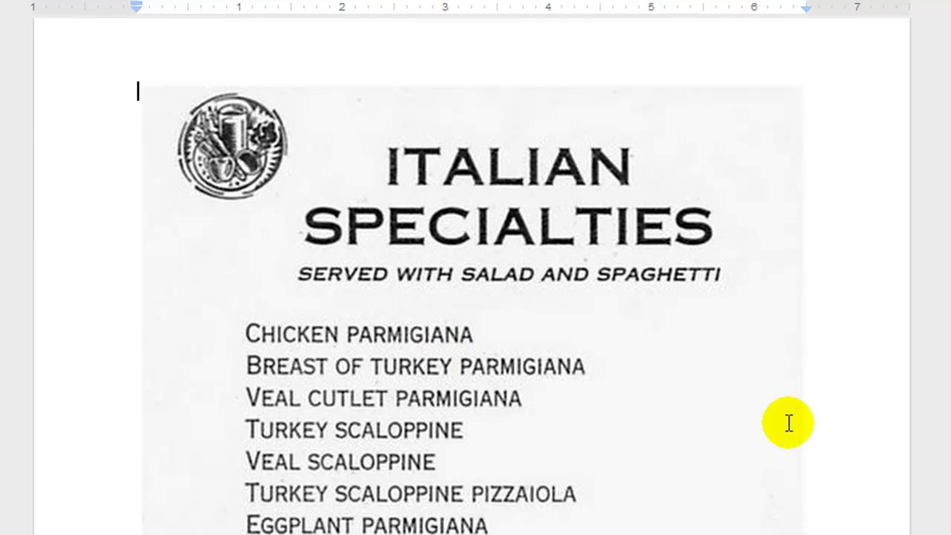
pyautogui.scroll(-10, 768, 393)
pyautogui.scroll(-1, 766, 385)
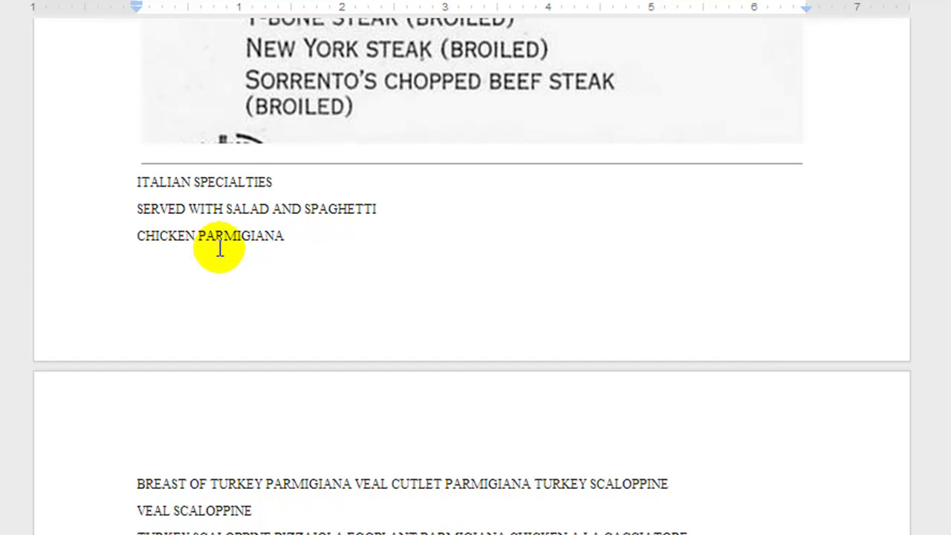
pyautogui.scroll(-2, 580, 333)
pyautogui.scroll(6, 498, 379)
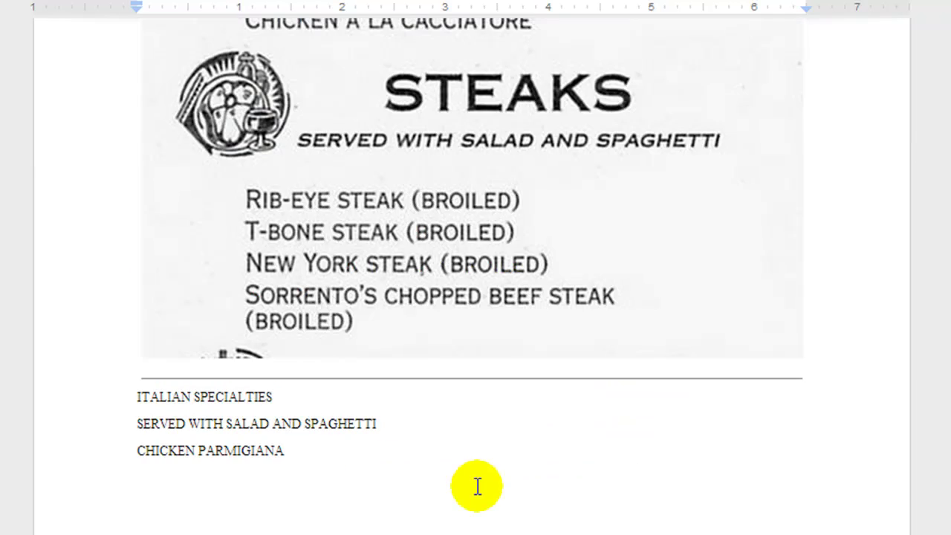
pyautogui.scroll(-1, 470, 486)
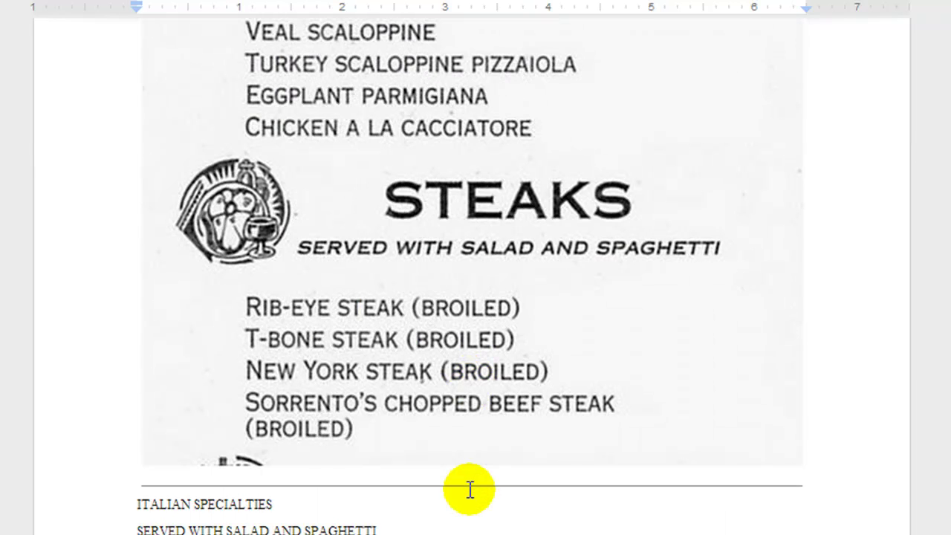
pyautogui.scroll(-5, 469, 491)
pyautogui.hotkey('ctrl', 'Home')
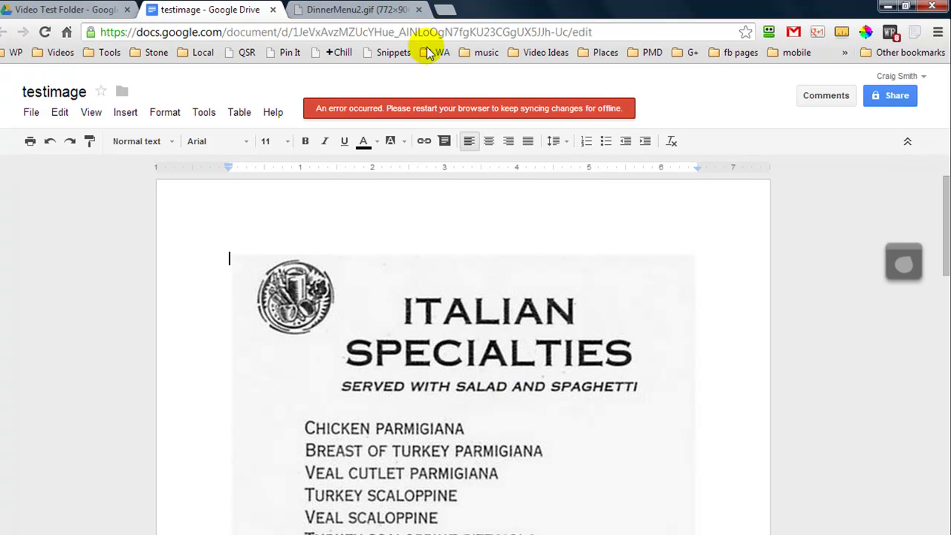
# Switch to the DinnerMenu2.gif tab showing the original Sorrento menu image.
pyautogui.click(349, 9)
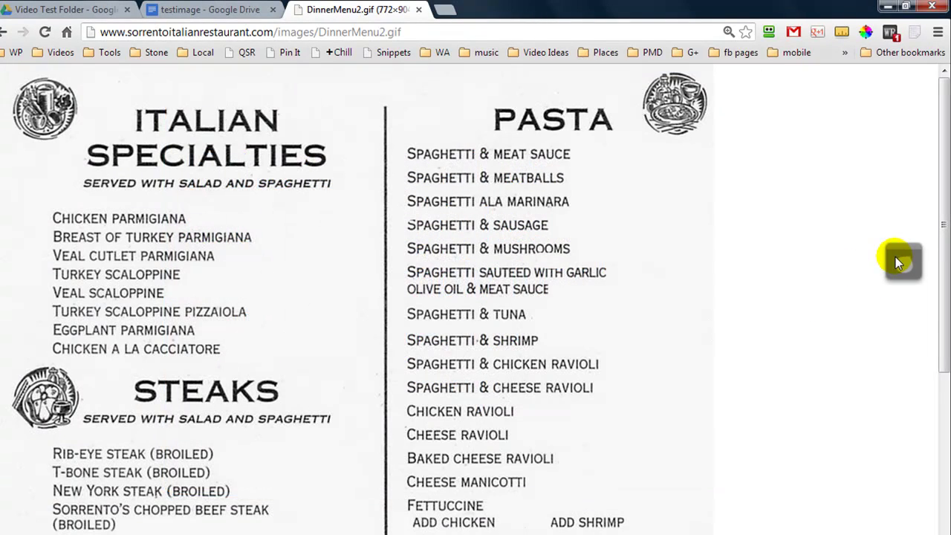
# Capture the menu's Pasta column with Droplr's region screenshot.
pyautogui.click(897, 258)
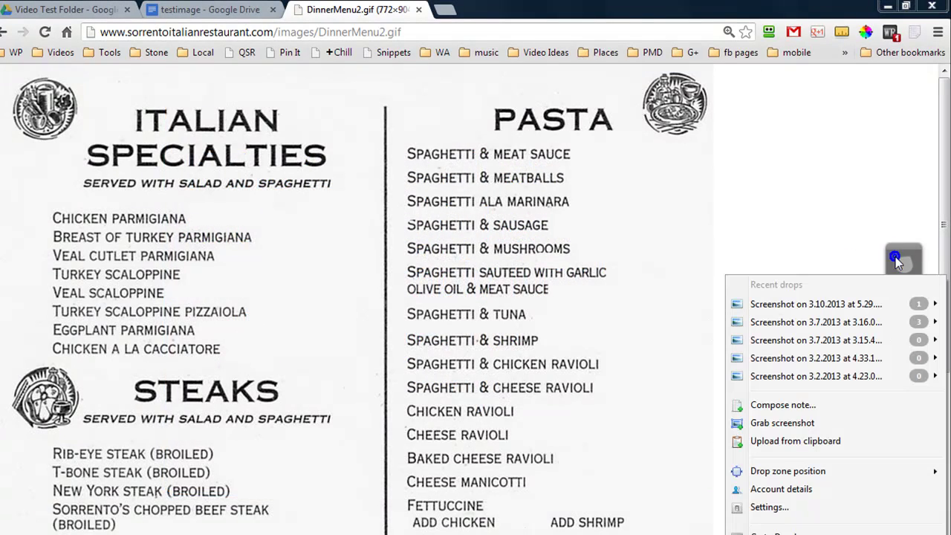
pyautogui.click(804, 422)
pyautogui.moveTo(386, 89); pyautogui.dragTo(659, 534)
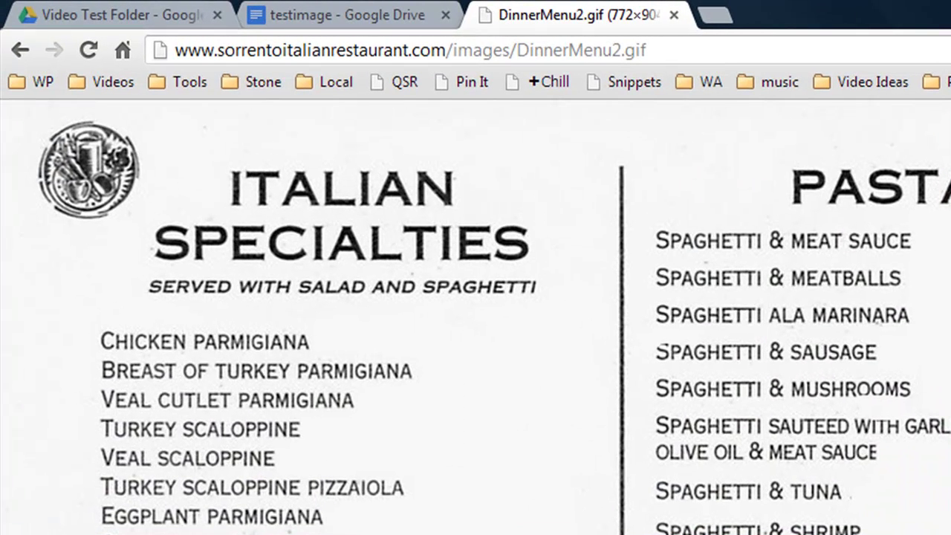
# Load the copied Droplr d.pr link in a new browser tab.
pyautogui.click(714, 19)
pyautogui.rightClick(372, 47)
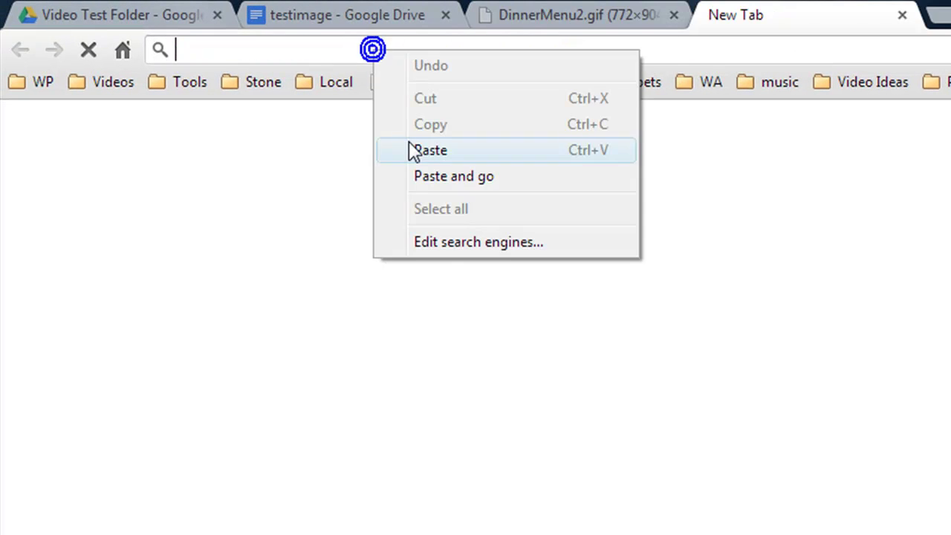
pyautogui.click(409, 147)
pyautogui.press('Return')
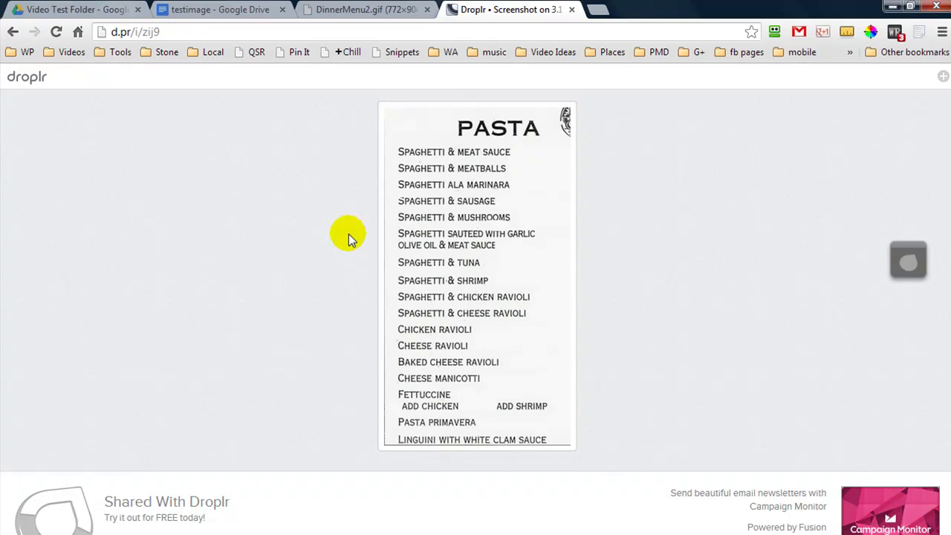
# Save the Pasta screenshot as an image and upload it into Drive's Video Test Folder.
pyautogui.rightClick(446, 250)
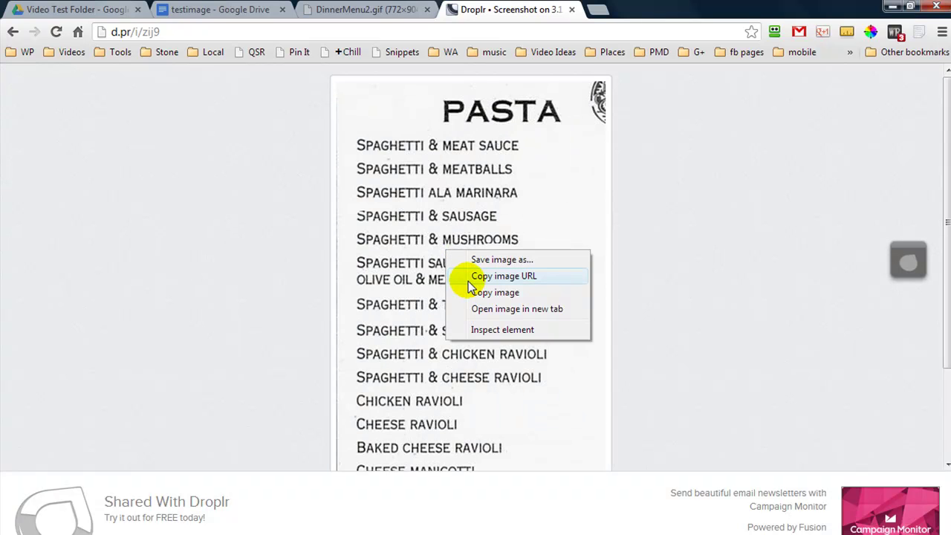
pyautogui.click(476, 292)
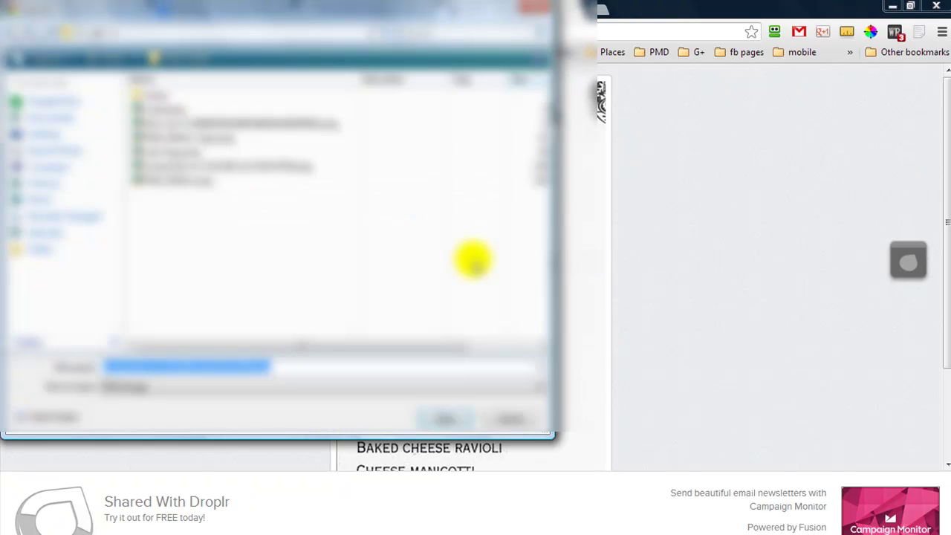
pyautogui.click(440, 421)
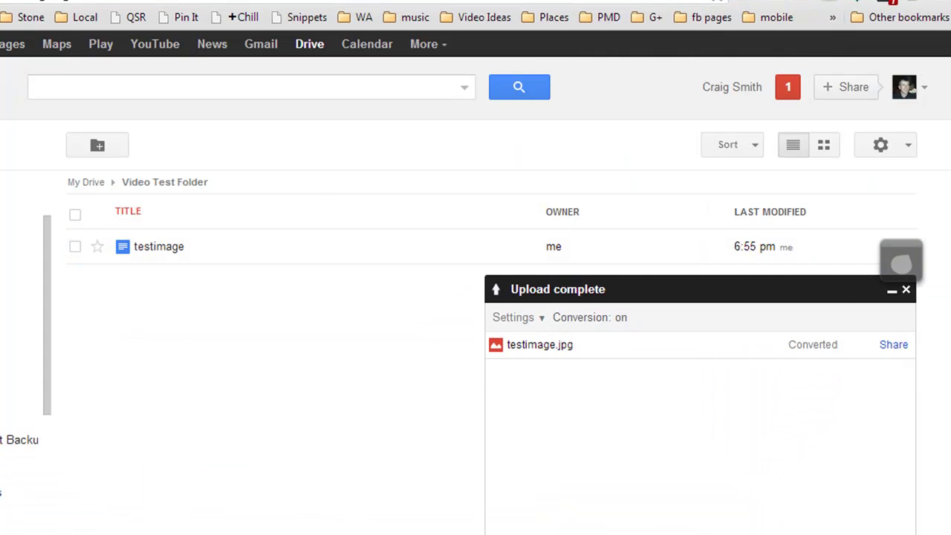
pyautogui.moveTo(112, 520); pyautogui.dragTo(156, 382)
pyautogui.click(126, 400)
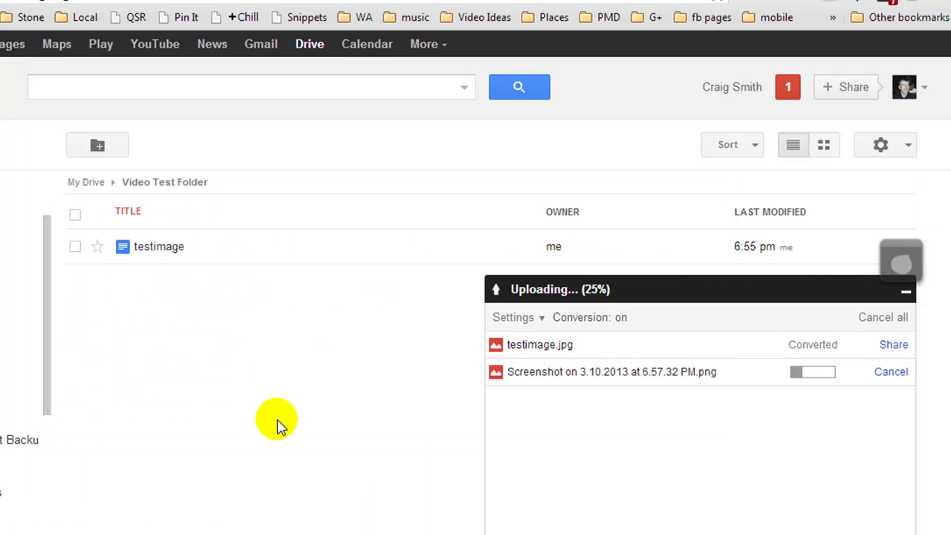